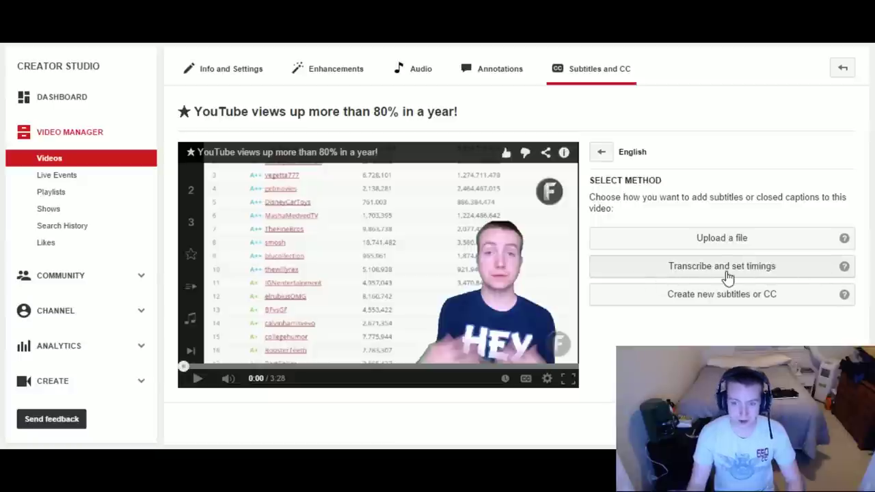
Step: Choose the 'Transcribe and set timings' method for the English subtitles
left_click(752, 275)
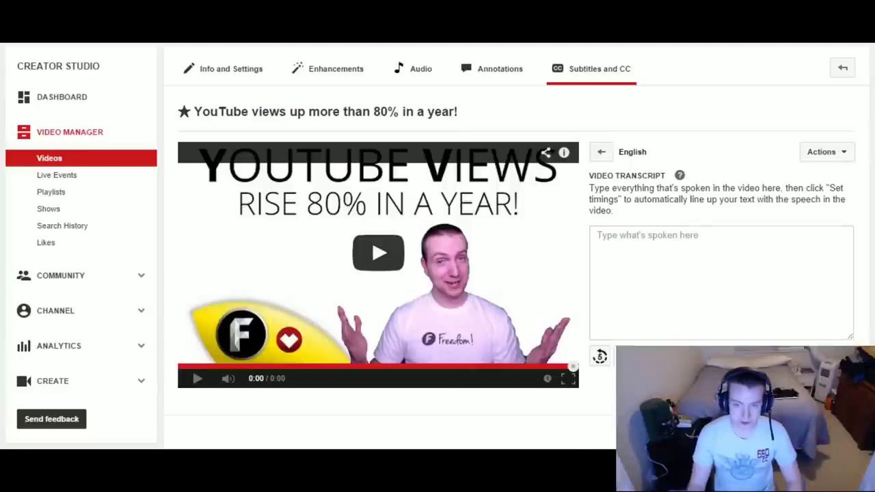
Step: Place the cursor in the empty Video Transcript box and start the 3:28 video playing
left_click(597, 235)
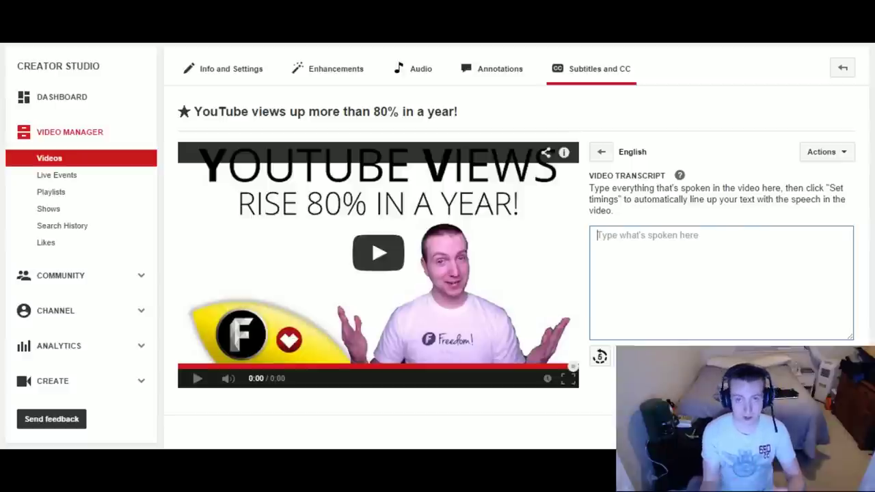
left_click(195, 386)
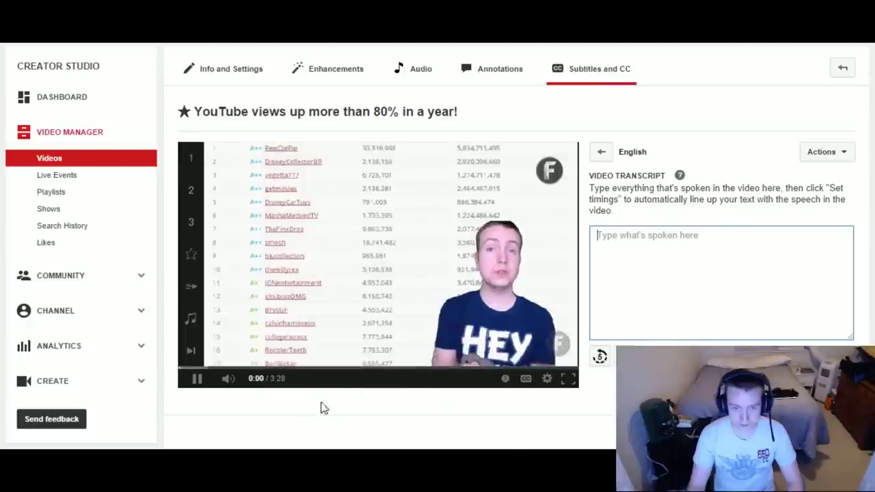
Step: Type the opening line: 'YouTube now attracts one billion views with over six billion hours watch-time…'
type("YouTube now attracts one")
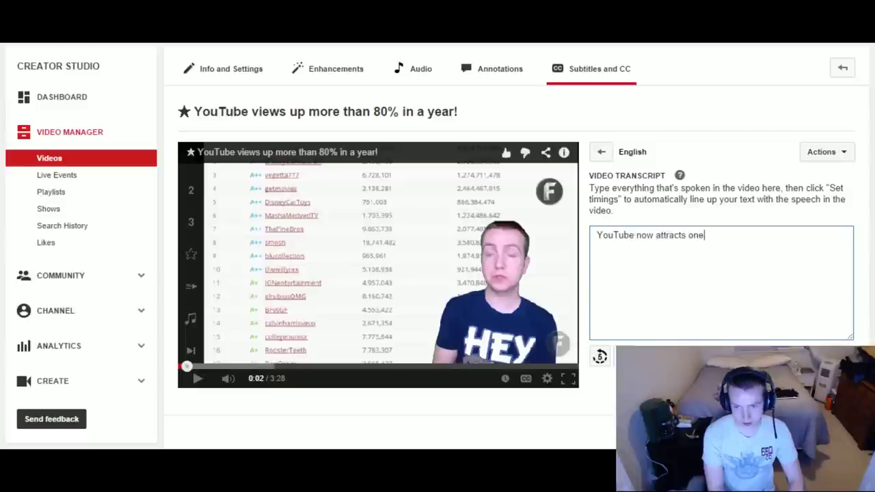
type(" billion views")
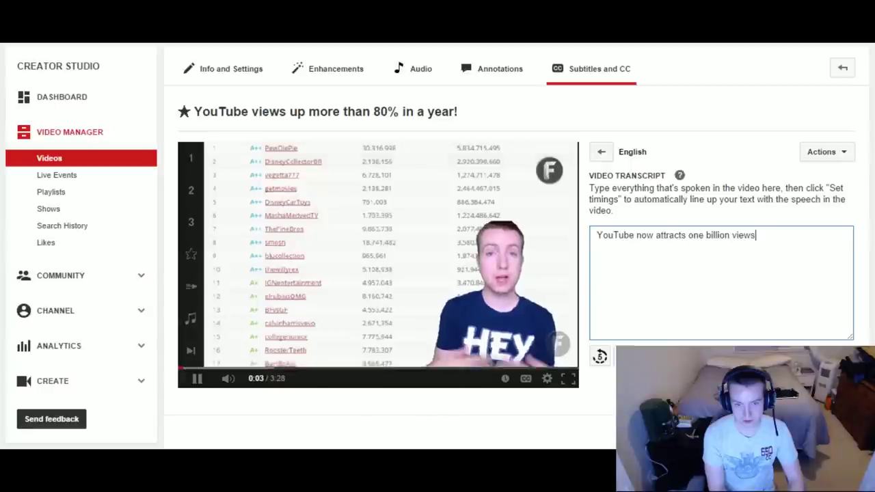
type(" wit")
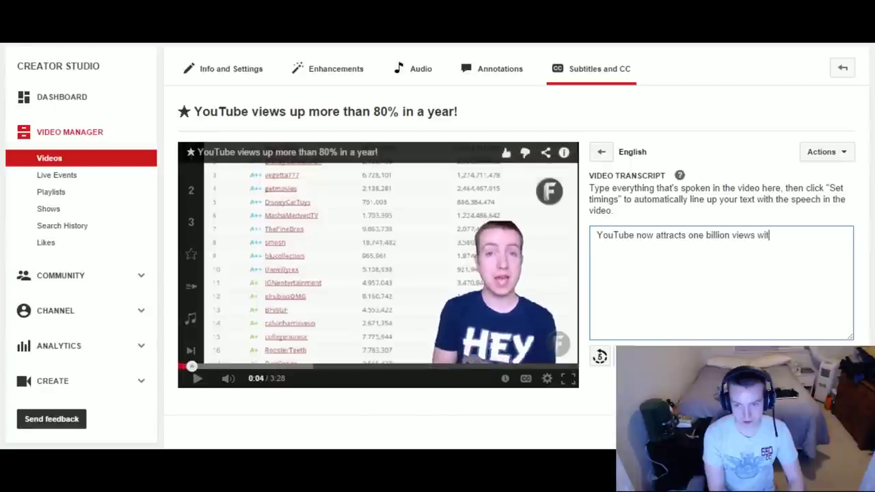
type("h over six billion")
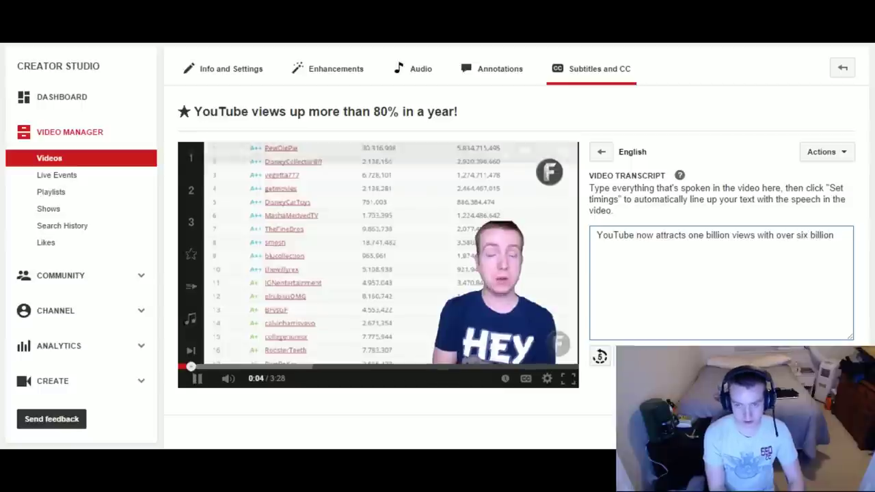
type(" hours ")
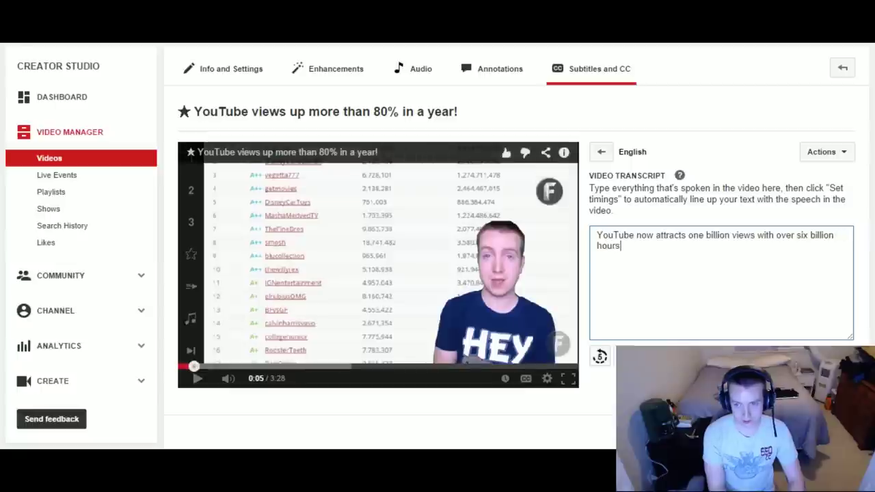
type("watch-time")
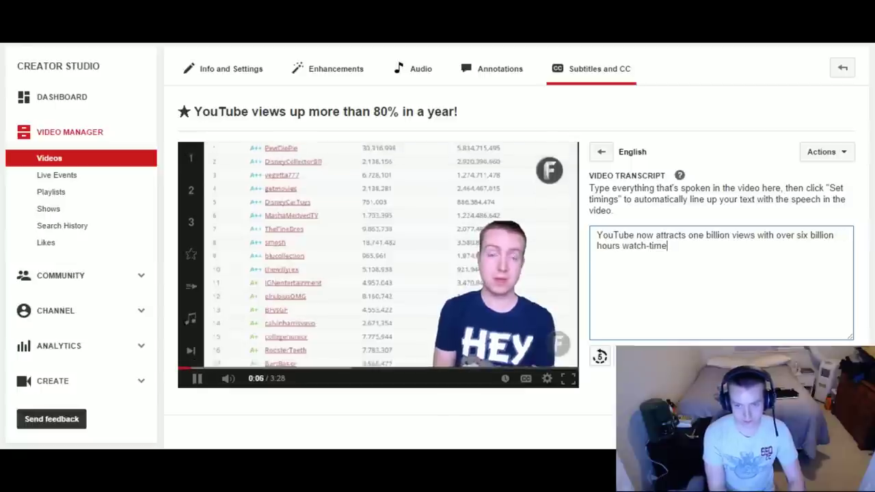
type(",")
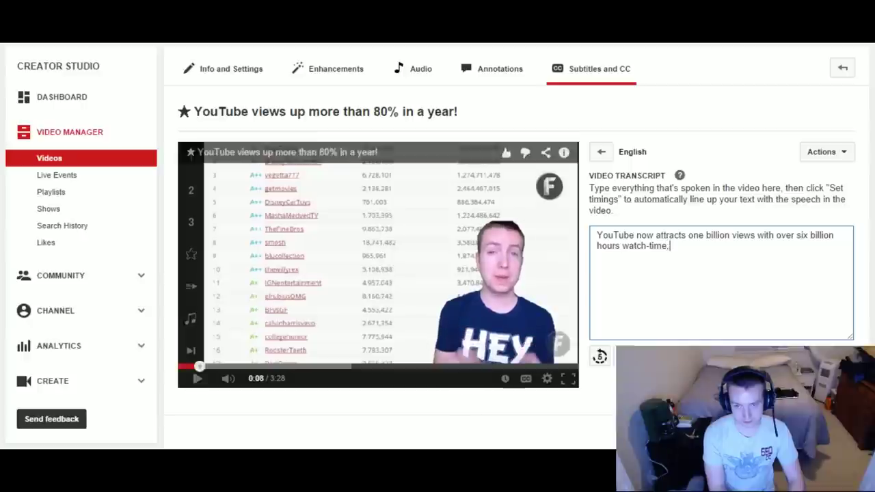
type(" with 40")
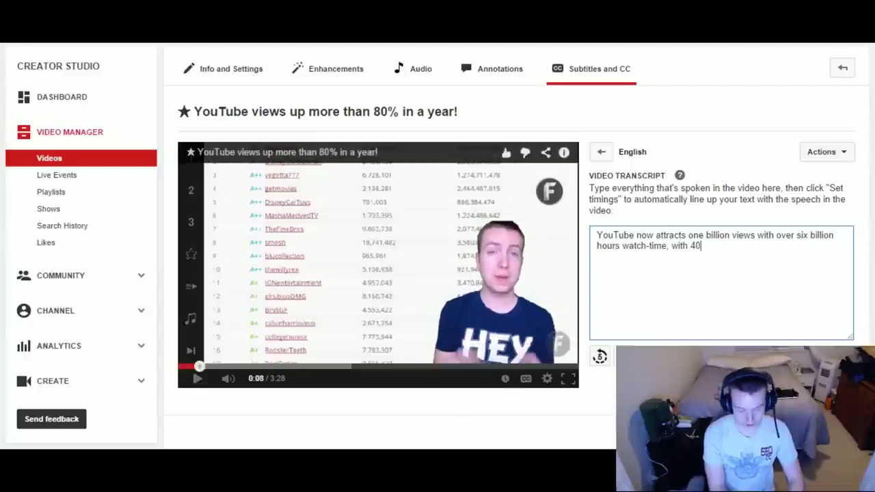
type("% of that watch-time")
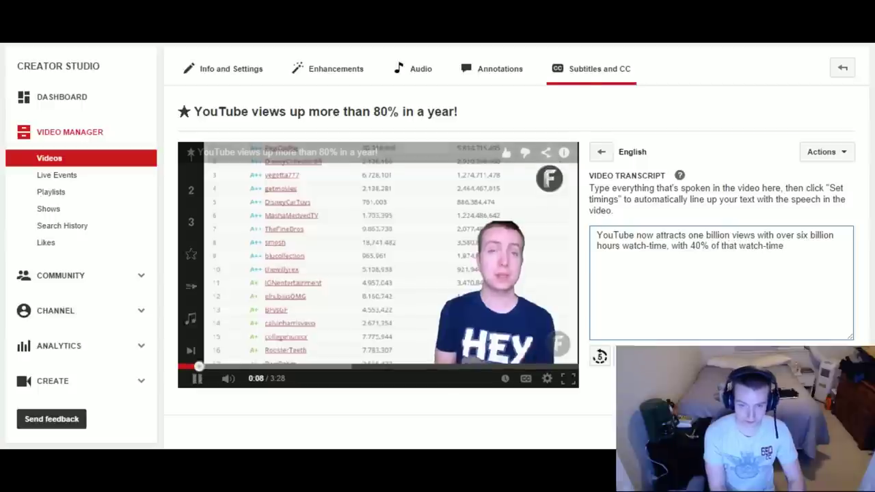
type(" happenin")
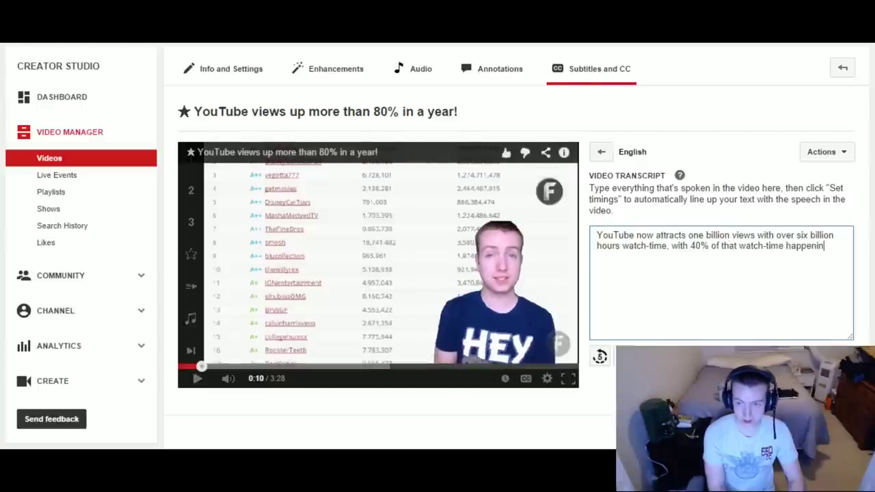
type("g on mobile devices.")
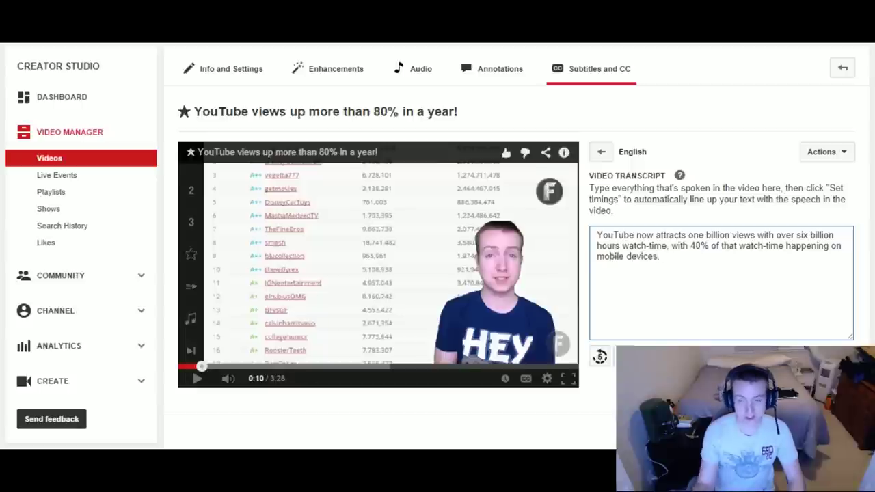
left_click(183, 392)
Step: Add 'This study was done on the top 100 channels on YouTube. Our first…' to the transcript
left_click(662, 256)
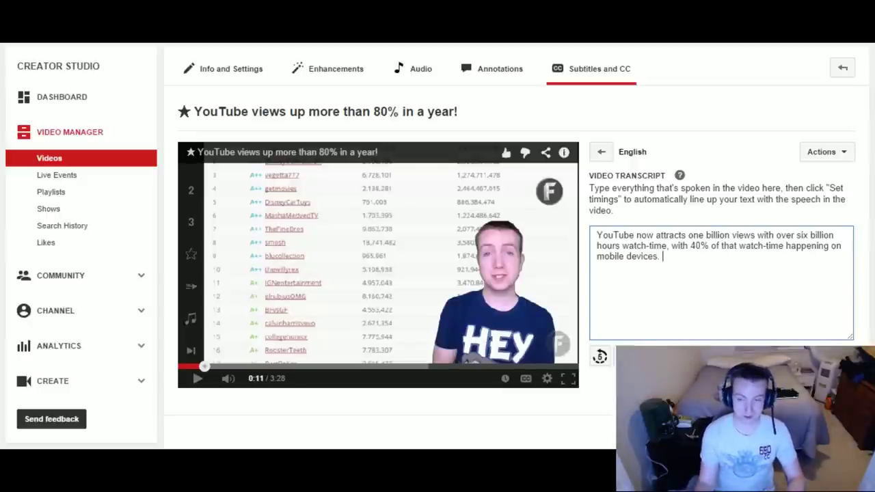
type("This study was done on the top 100 channels on YouTube. Our first")
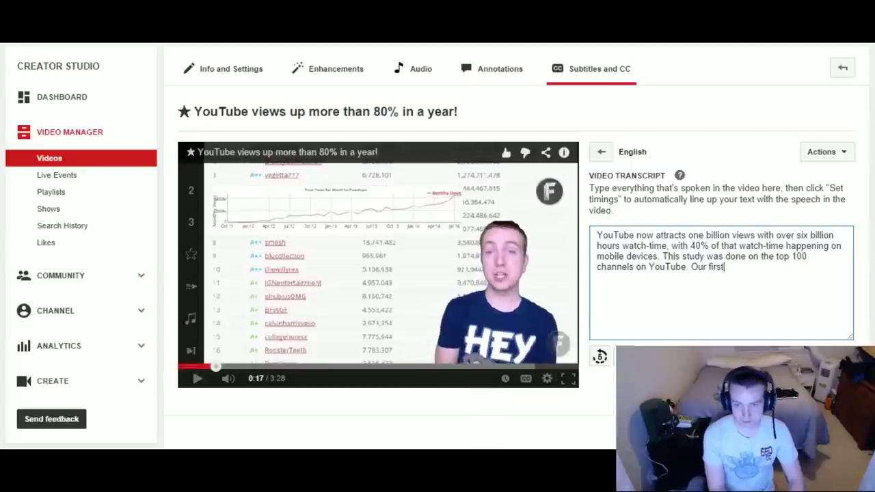
type(" look will be at PewDiePie. In July of 2013, his views were 220 million views per")
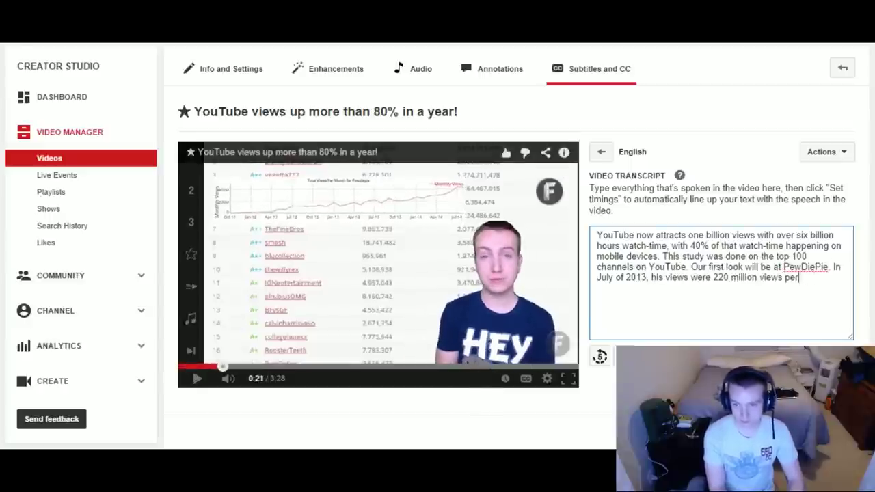
type(" month. In July of 2014, his views topped out at a little over ")
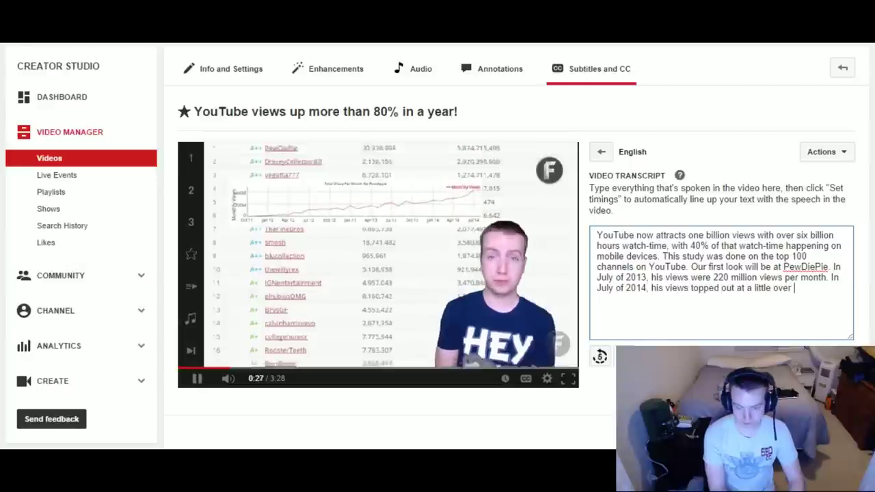
type("400 million views per month. And of course, I could go down the list of the top 100 channels, but that")
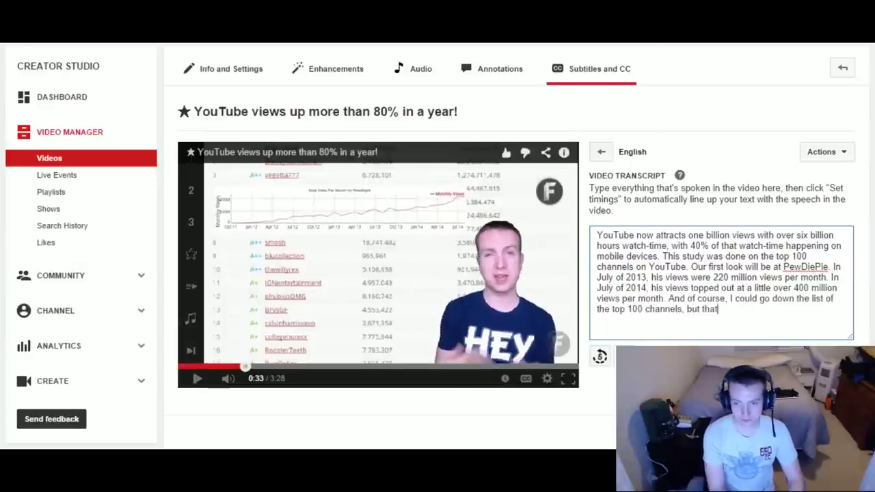
type(" would be kind of boring, wouldn't it? I think I'm just going to give you the top categories of this ")
type("year and maybe see if you can guess, what do you think the first one is? How about music? Music is")
type(" the top catagory on YouTube and that's no surprise, even YouTube")
type(" knows this!")
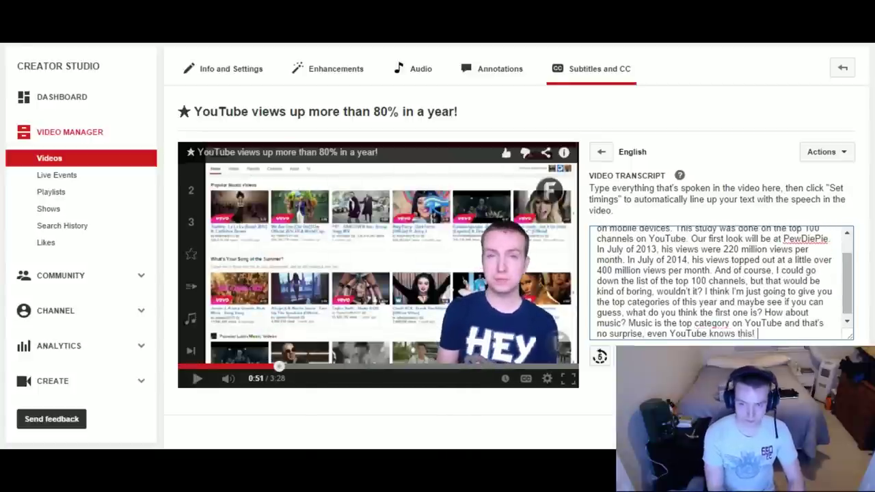
type(" And YouTube is building a new app called YouTube Music Key where you can stream music online or offline and, I guess I already made a video on this so if you want to check that out in this corner right here, just")
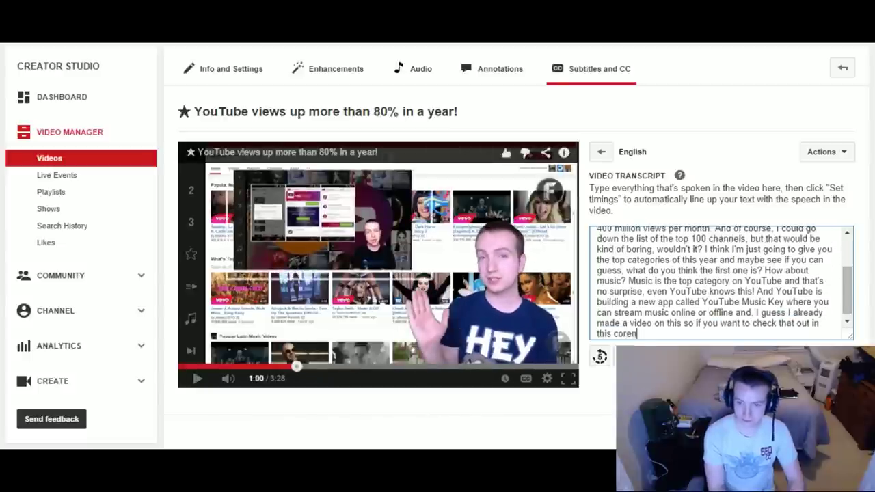
type(" click on that and you'll get some more information about Y")
type("ouTube Music Key")
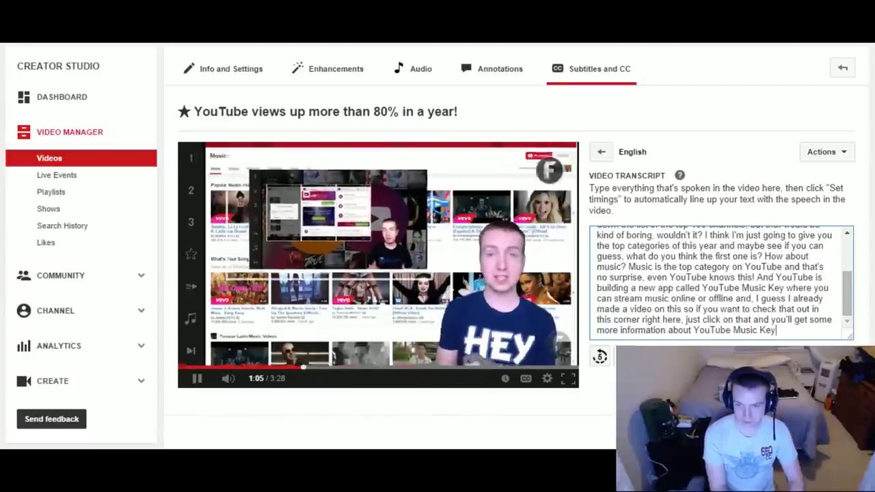
type(". Can you guess what category number two is? How about gaming? Gaming is huge on YouTube! PewDiePie is an example of that. And then there's, like, Stampycat and tons more. Can you guess what number three is?")
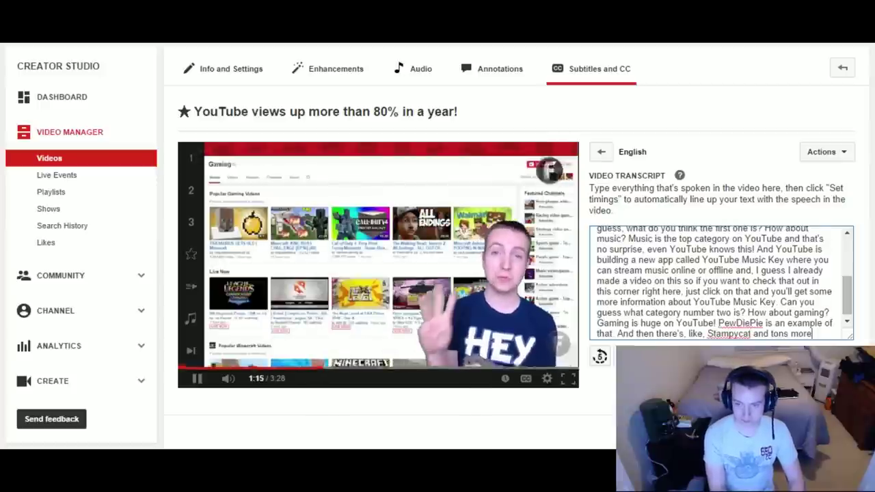
type(" Comedy! Everybody loves to laugh. Guys, what do you think of this growth on YouTube for the top 100 channels? I think it's a good thing")
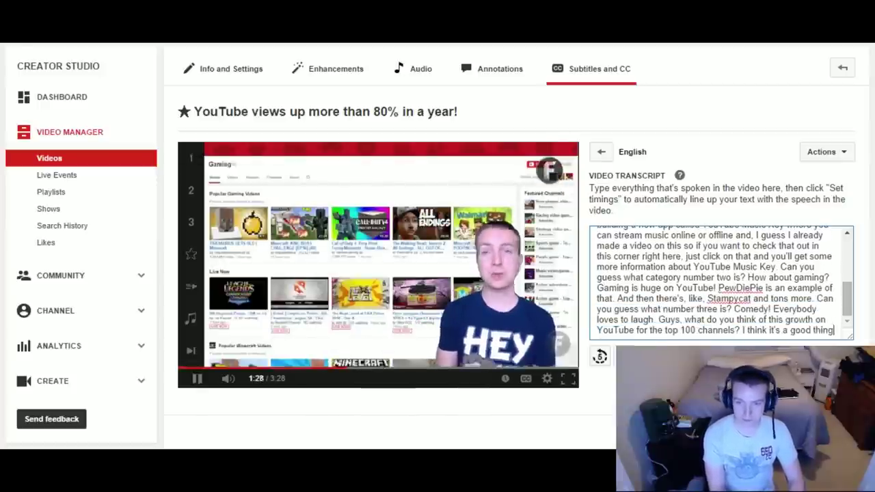
type(", uh, because it provides viability for the YouTube platform. A lot of people are making care")
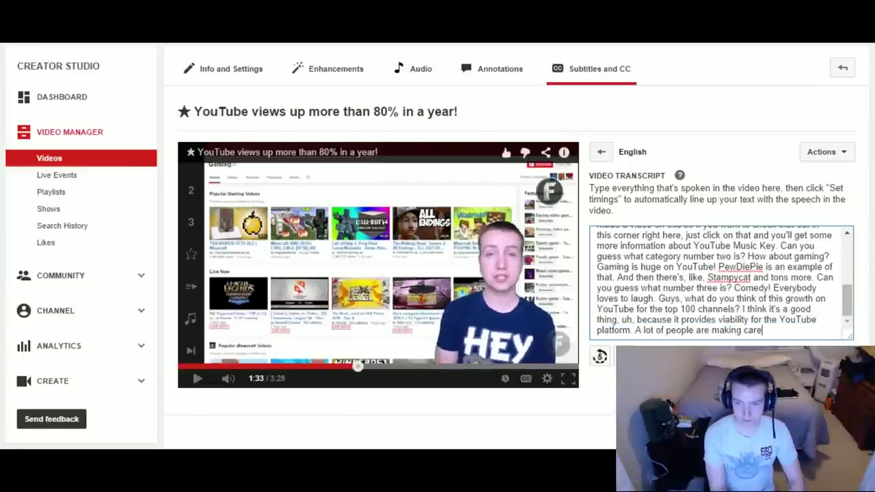
type("ers out of video creation and I love to see that. I love seeing people do what they love to do and e")
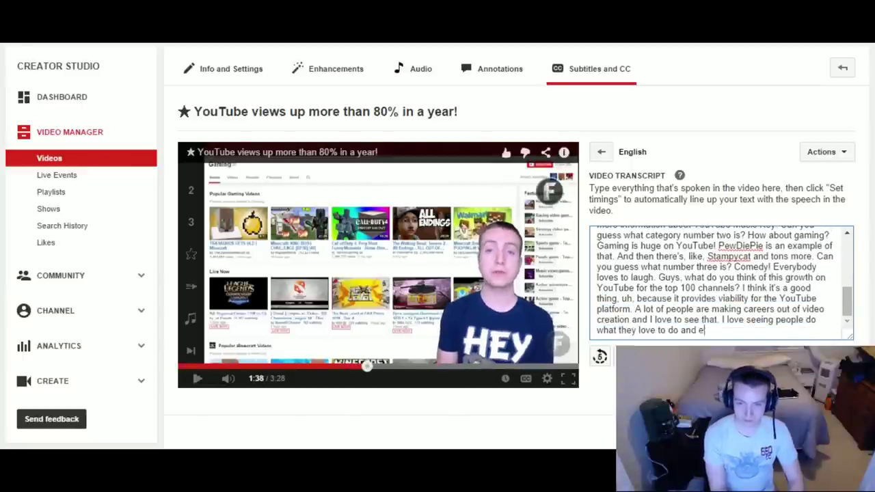
type("arn a profit from doing that as well. So I know it kind of leaves the little guy, uh, lef")
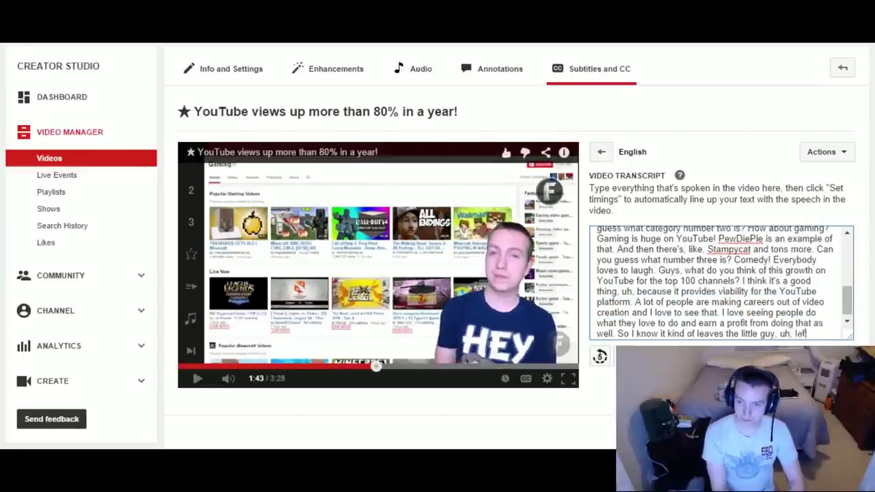
type("t out maybe, but it proves an opportunity if you can grow your channel, with the help of ")
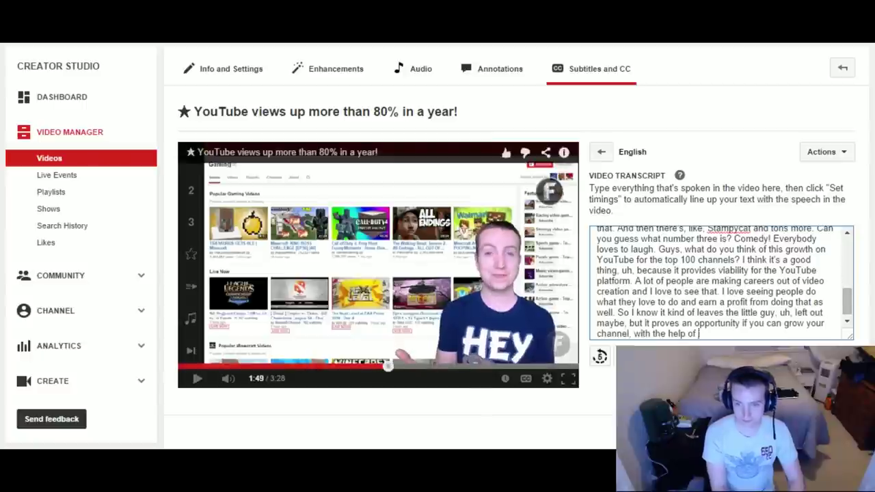
type("Freedom!, you could get to the top 100 and start earning a lot of views and continue to grow")
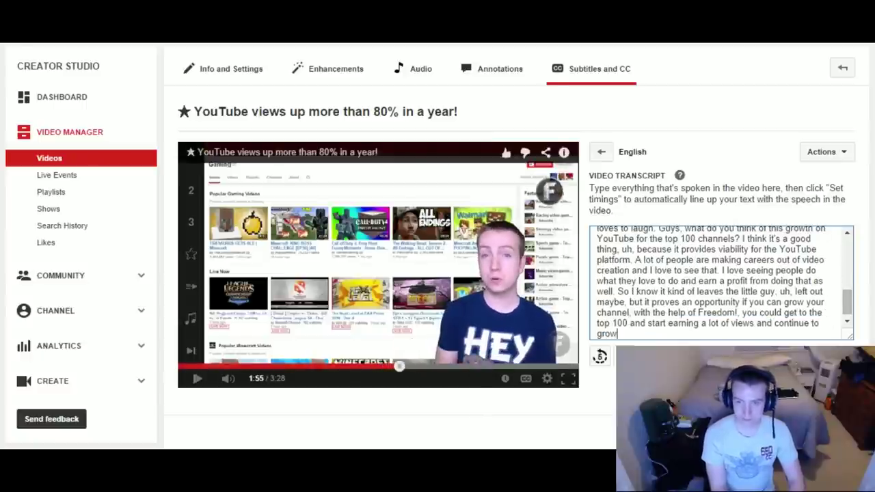
type(" at least by 80% every year if the trend continues! So guys, I'd love t")
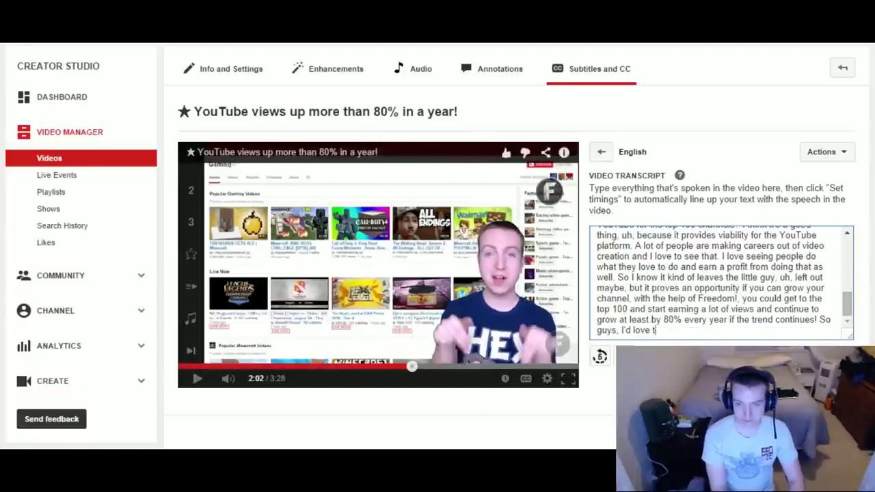
type("o hear it in the comment section down below, what do you think? I've be")
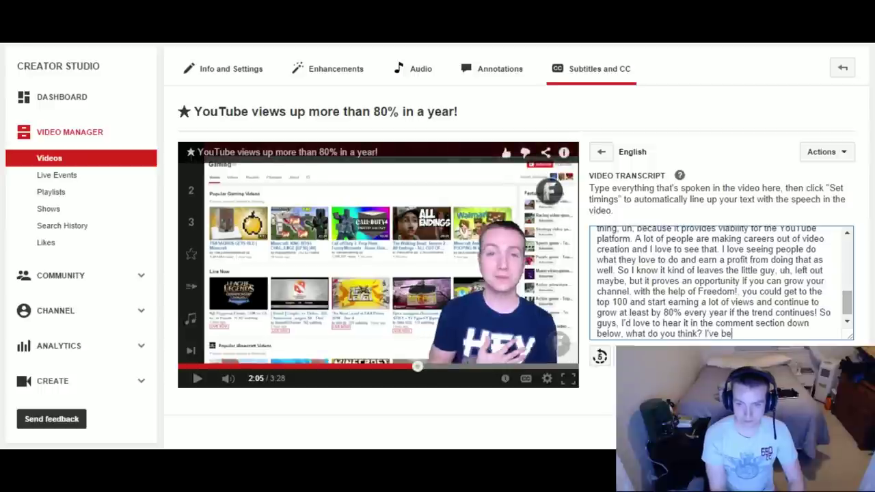
type("en Alex Adams, s")
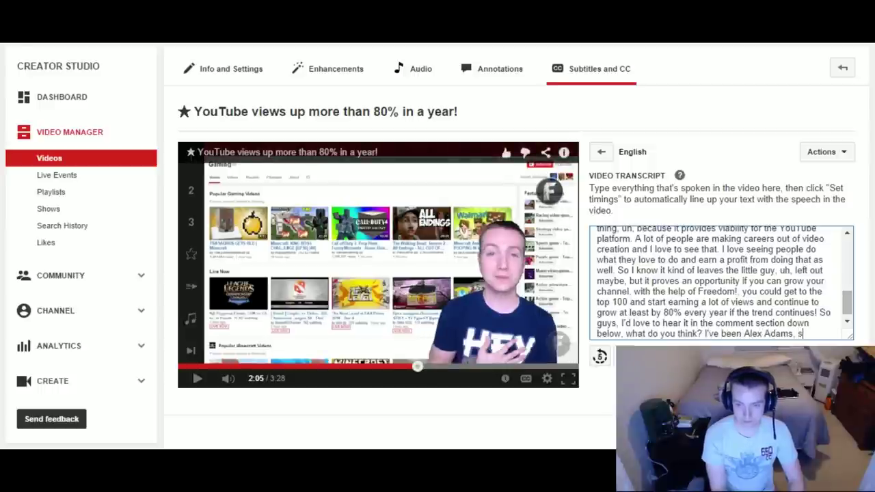
type("enior manager a")
type("t Freedom!, and")
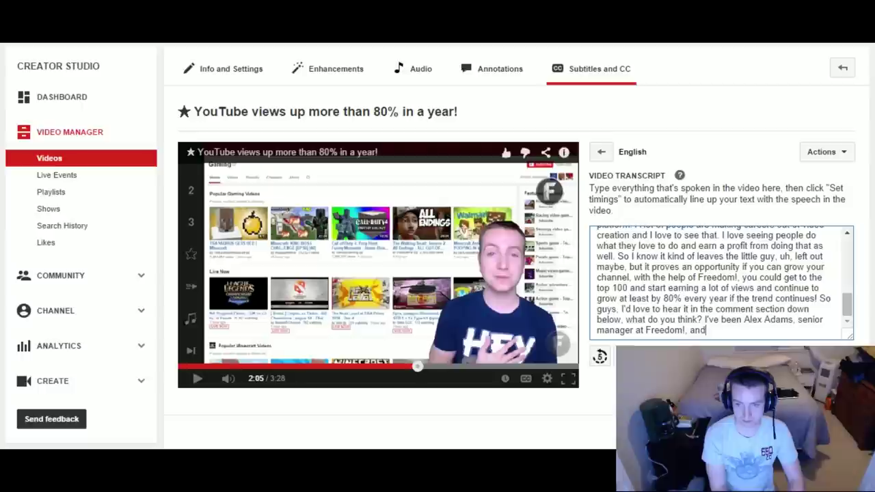
type(" you've been watching!")
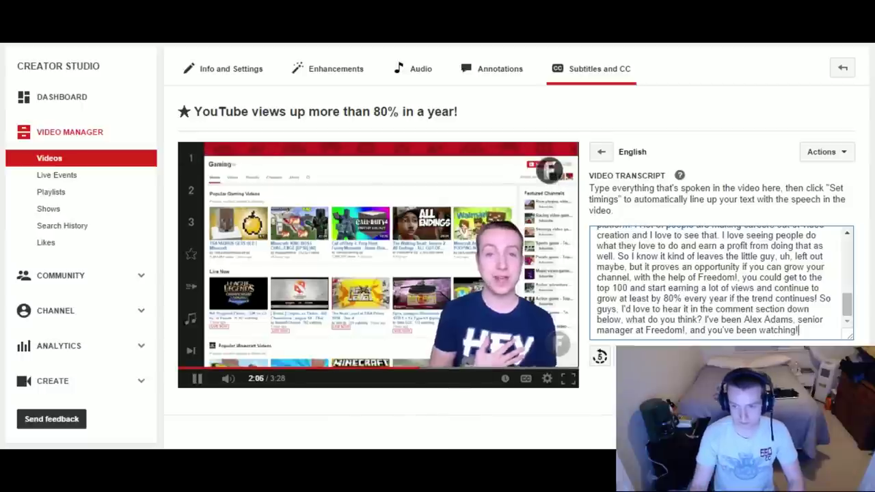
Step: Pause the video once the transcript ends with 'and you've been watching!'
left_click(196, 380)
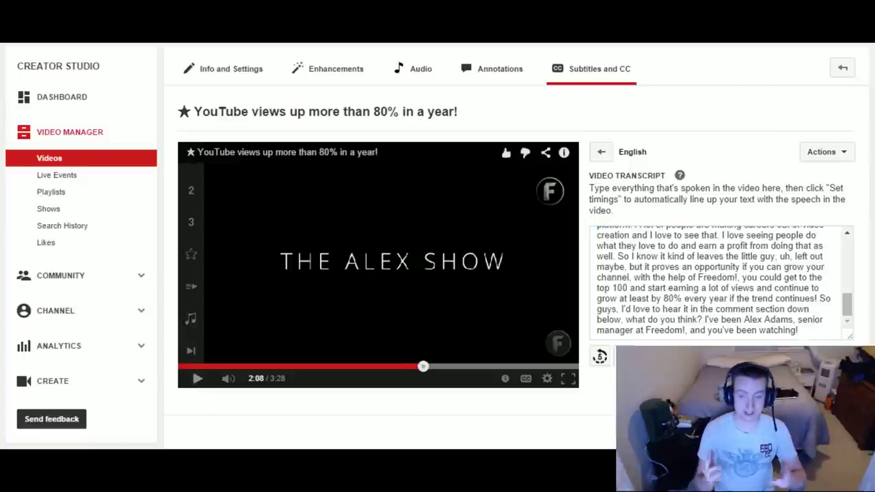